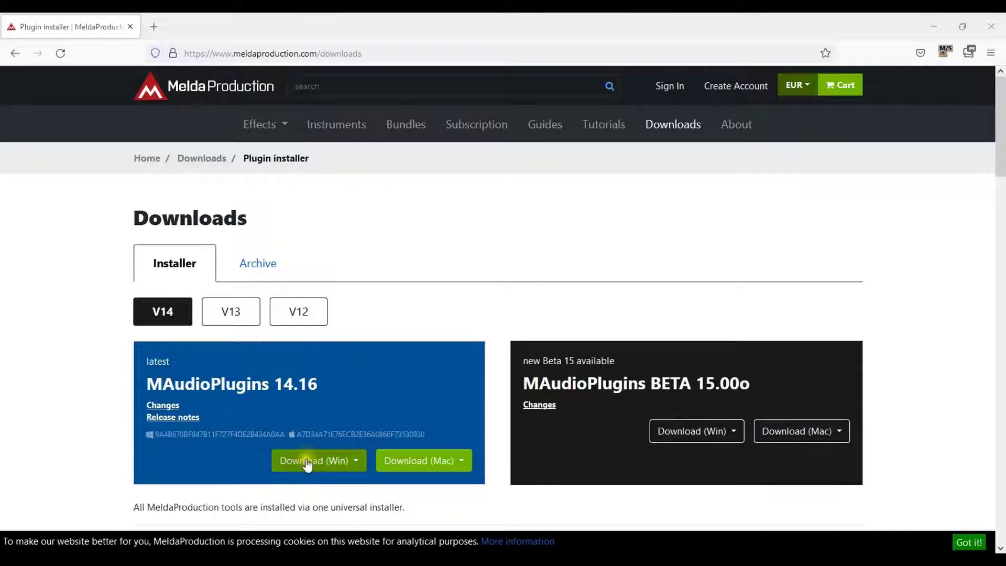
Save the MAudioPlugins 14.16 Windows installer from the preferred cloud source and exit the completed installer
click(308, 464)
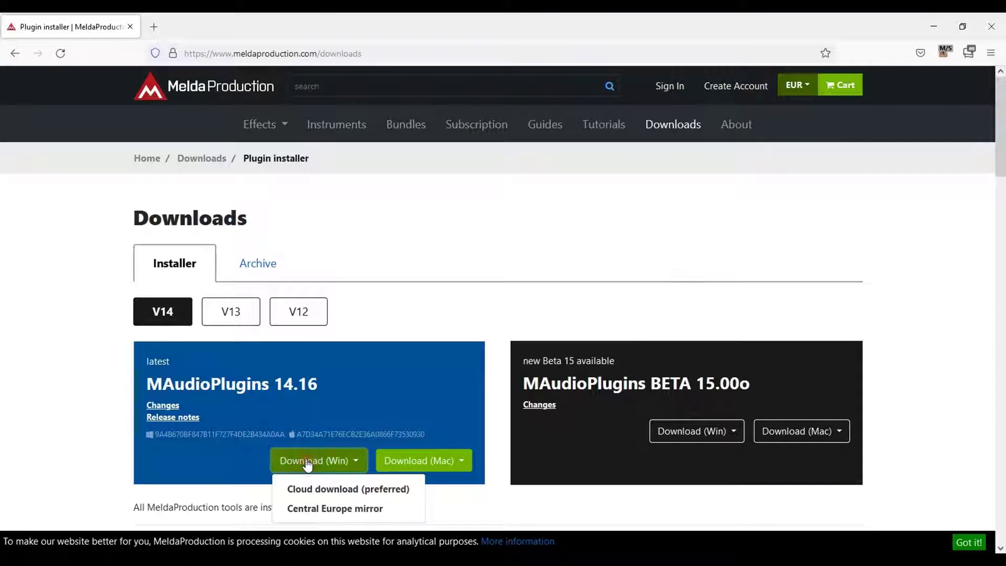
click(309, 489)
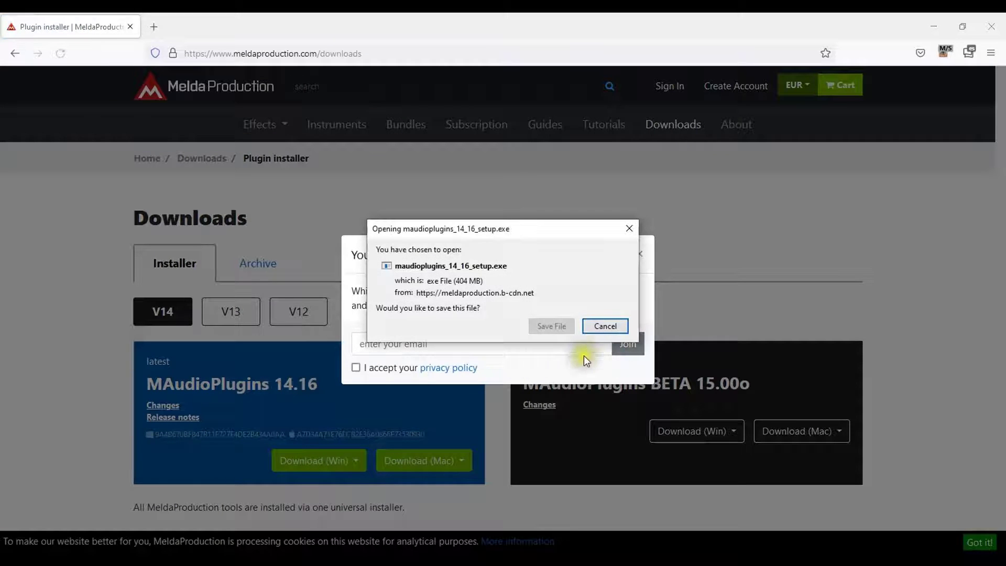
click(557, 329)
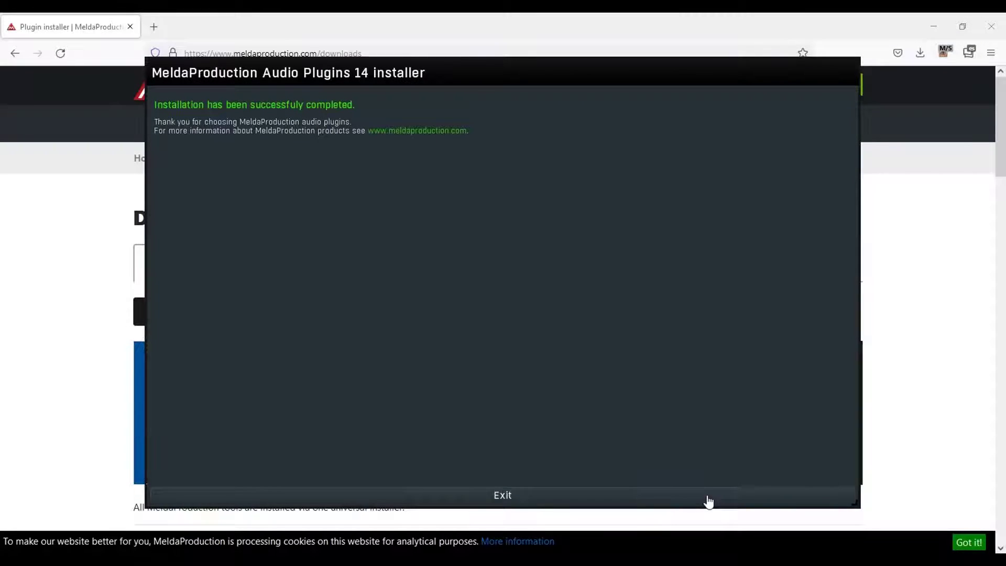
click(709, 502)
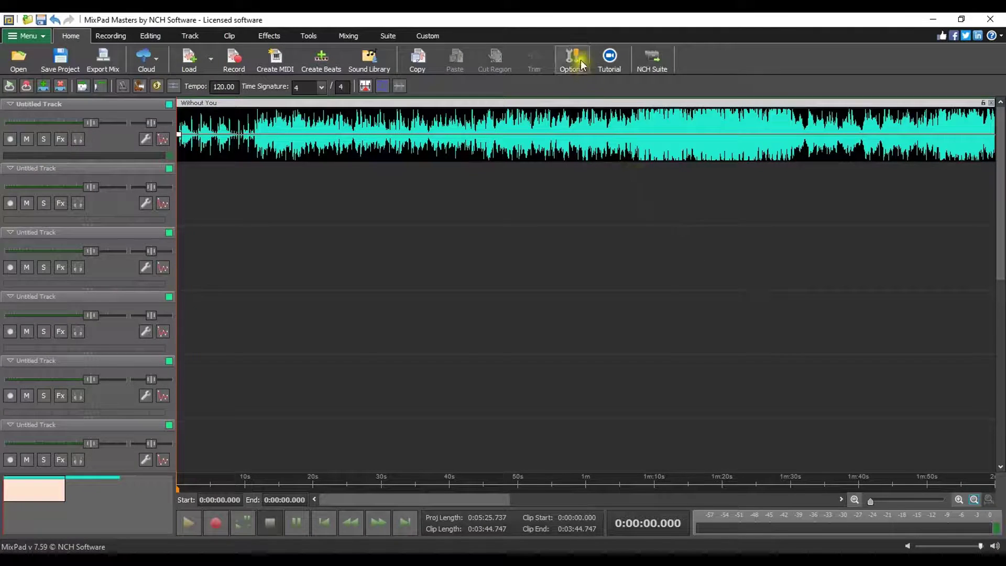
Add C:\Program Files (x86)\VstPlugins as a VST plugin path in MixPad's options
click(572, 61)
click(155, 46)
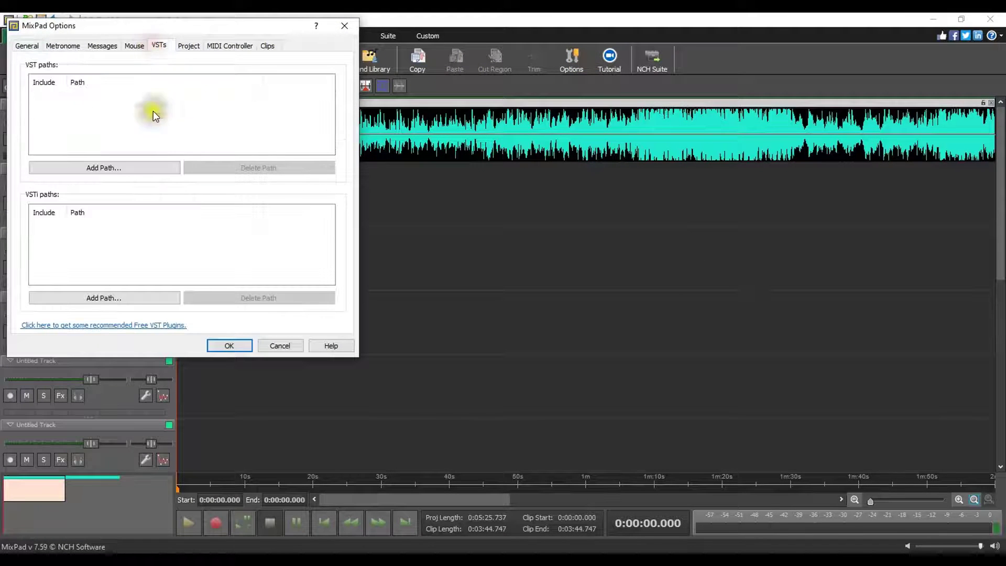
click(132, 166)
click(61, 157)
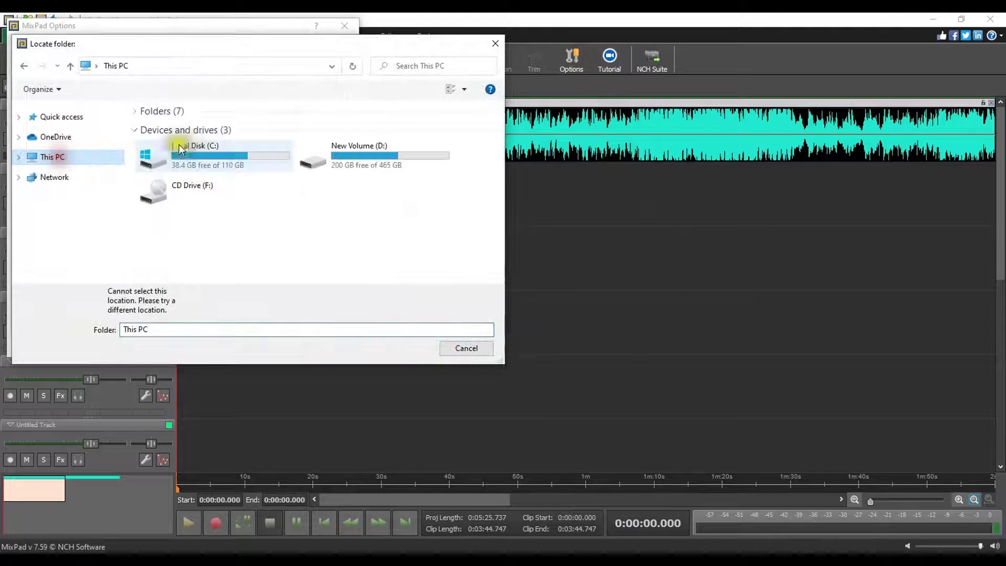
double_click(184, 147)
double_click(194, 155)
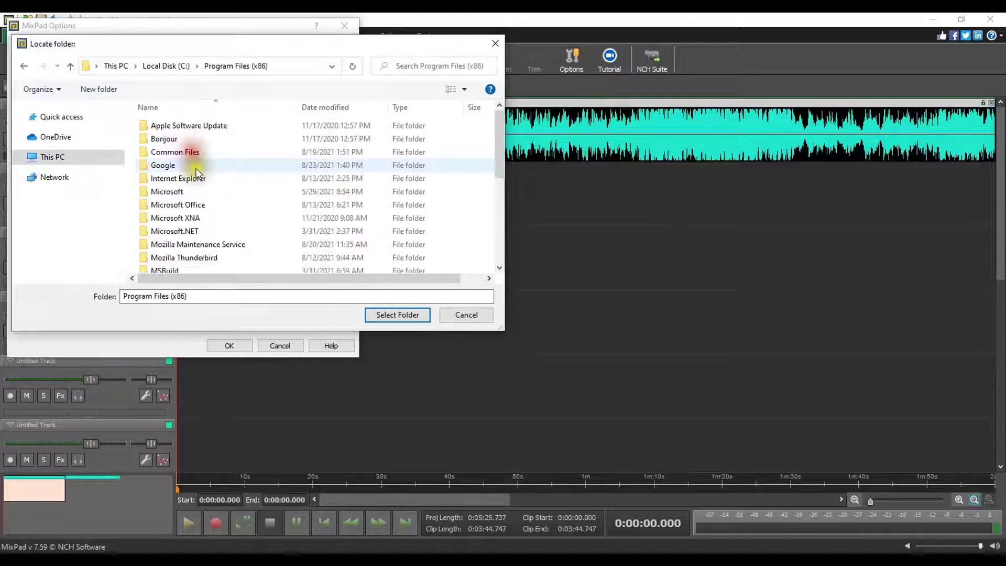
scroll(190, 178, down, 6)
double_click(176, 161)
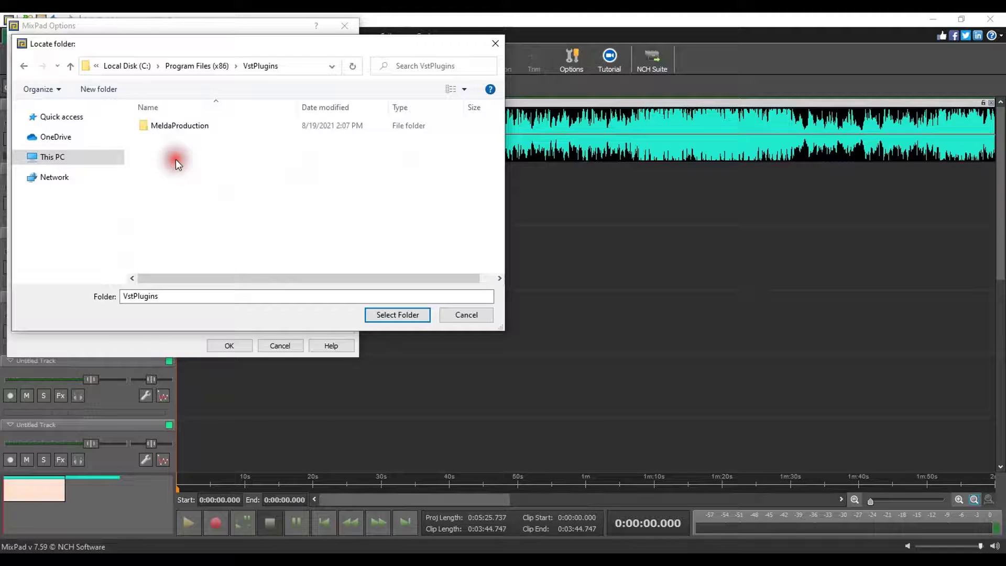
click(386, 314)
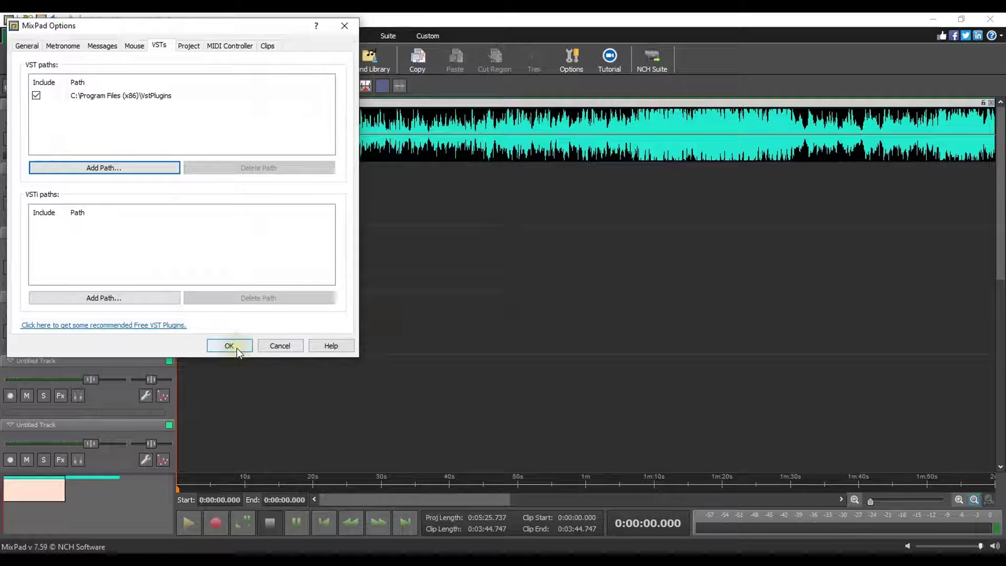
click(237, 348)
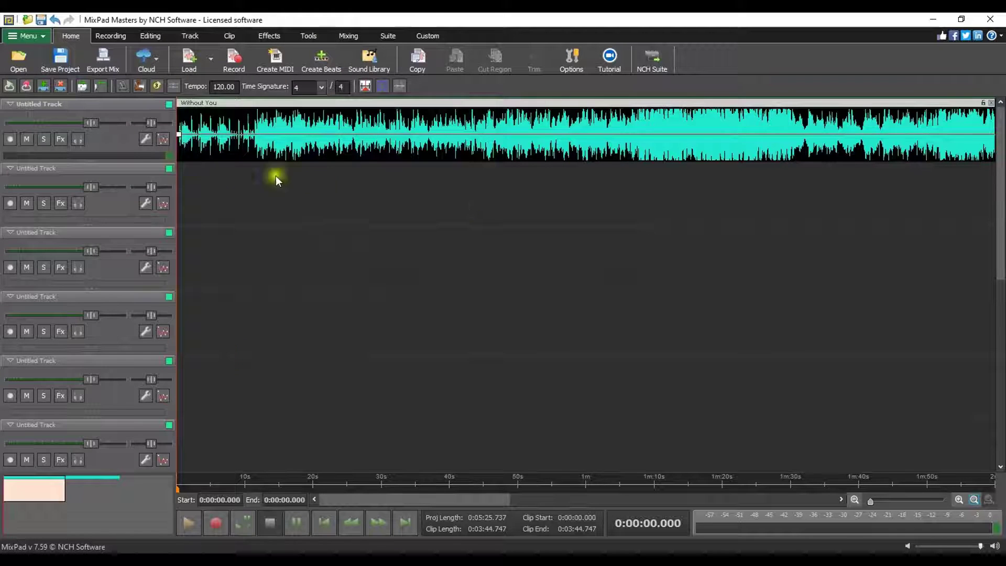
Load the MAutoPitch VST effect on Track 1 and start playback
click(61, 139)
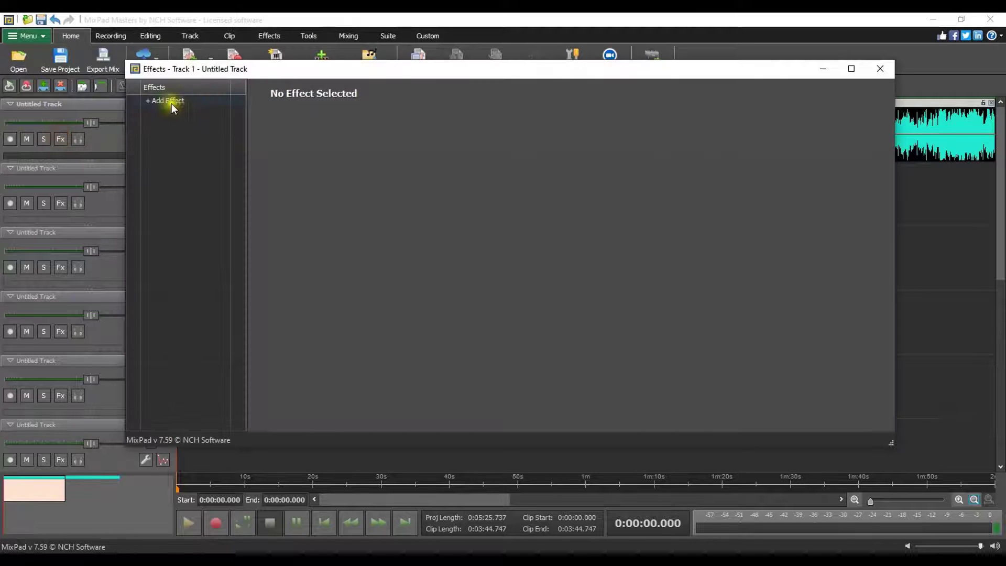
click(169, 101)
mouse_move(263, 128)
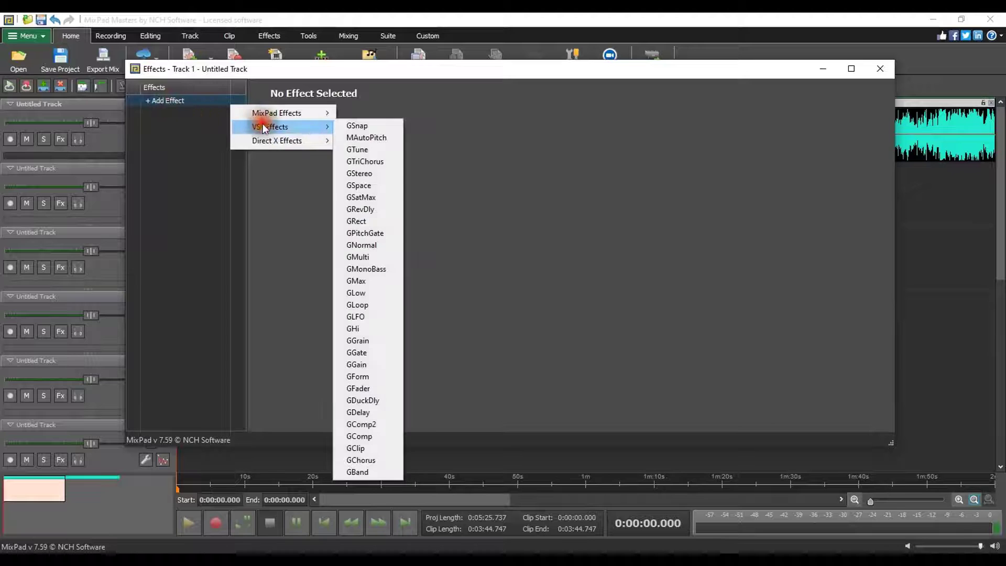
click(366, 137)
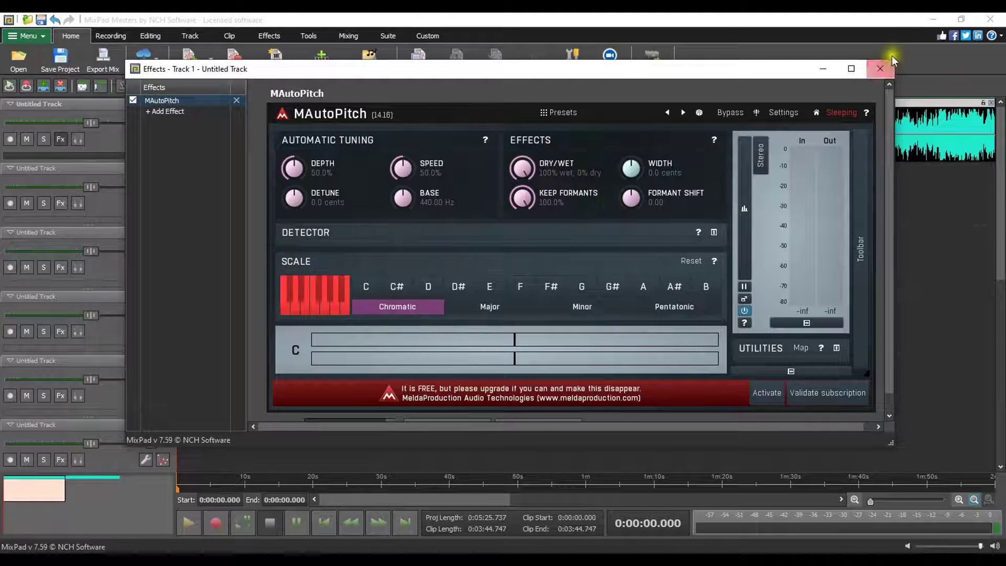
click(881, 69)
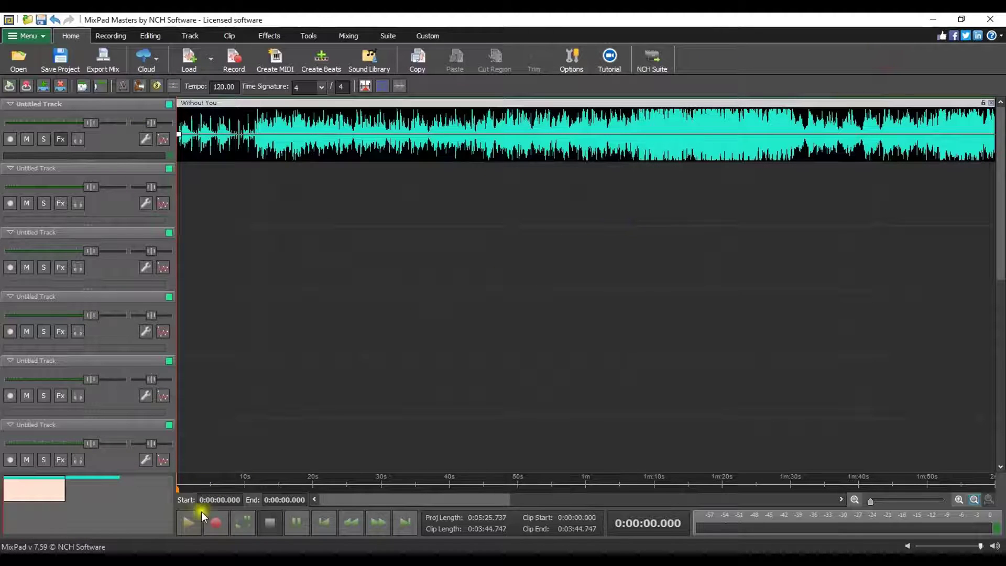
click(189, 523)
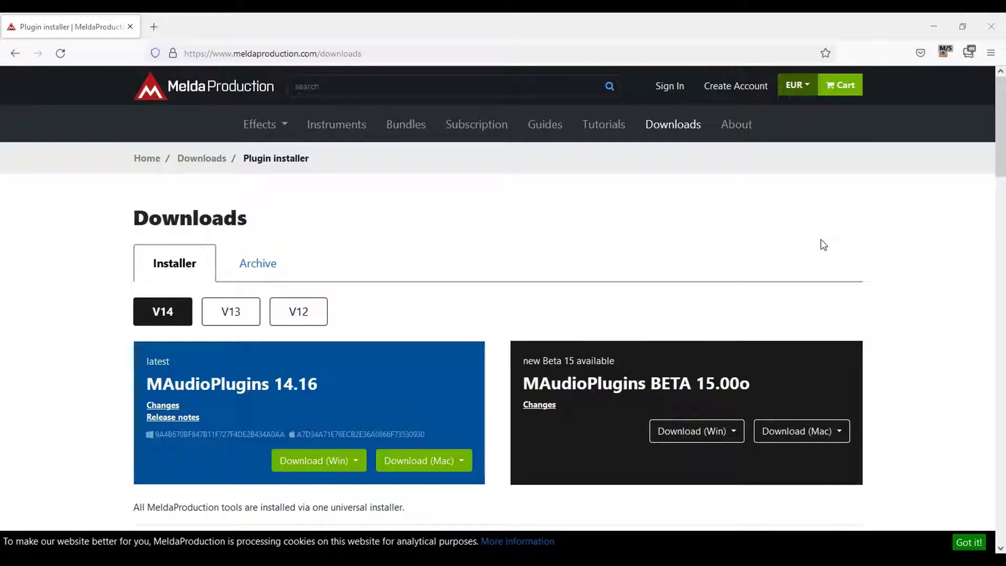
Save the MAudioPlugins 14.16 Windows installer using the Cloud download (preferred) source
click(308, 462)
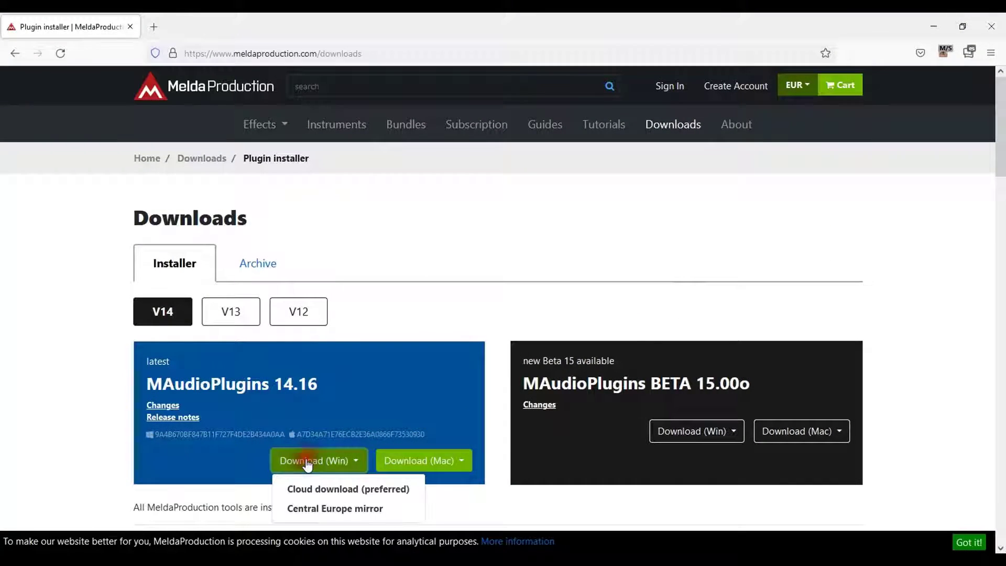
click(310, 487)
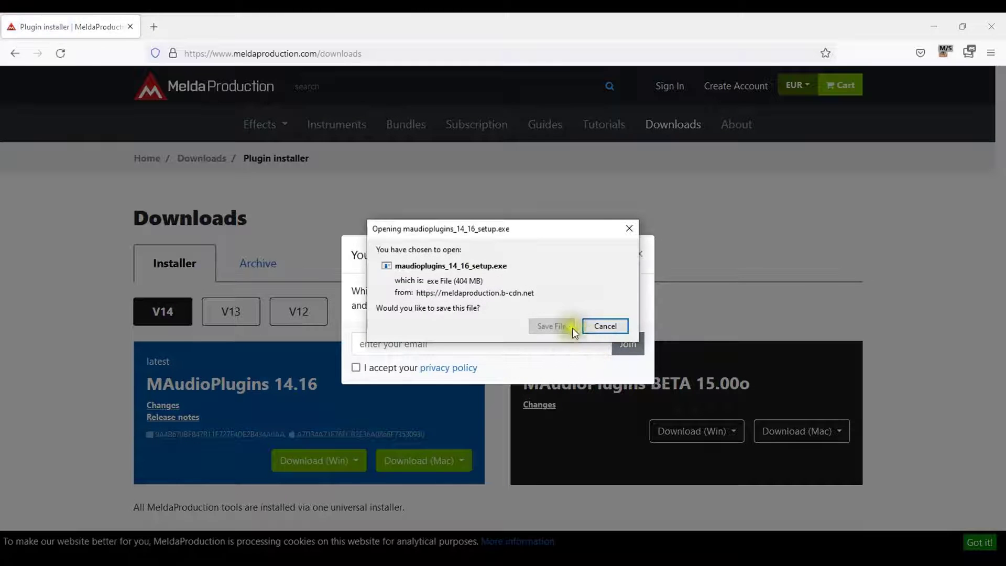
click(557, 327)
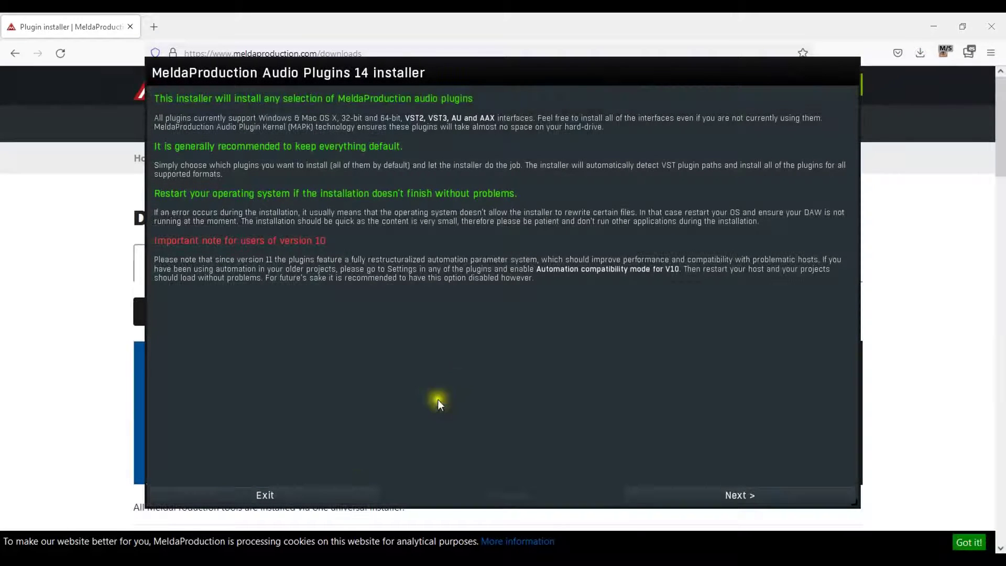
Agree to the licence, keep default plugins and folders, and start installing Audio Plugins 14
click(703, 494)
click(208, 475)
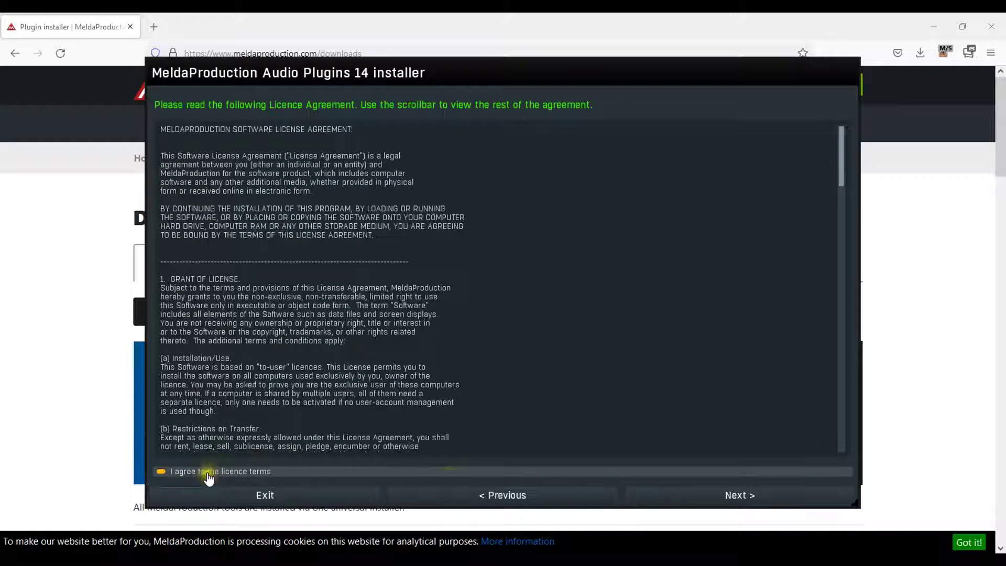
click(662, 496)
click(666, 497)
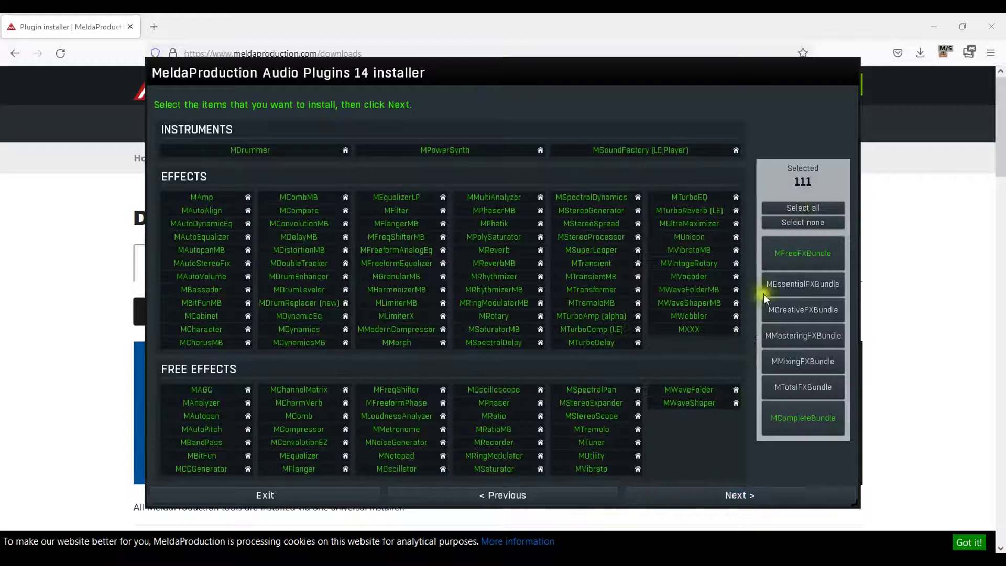
click(709, 498)
click(709, 498)
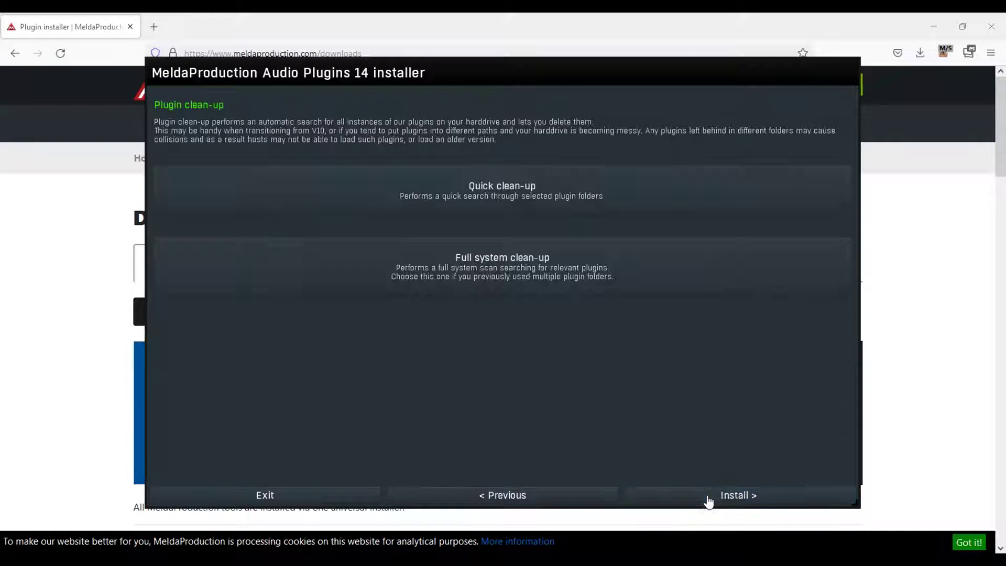
click(709, 498)
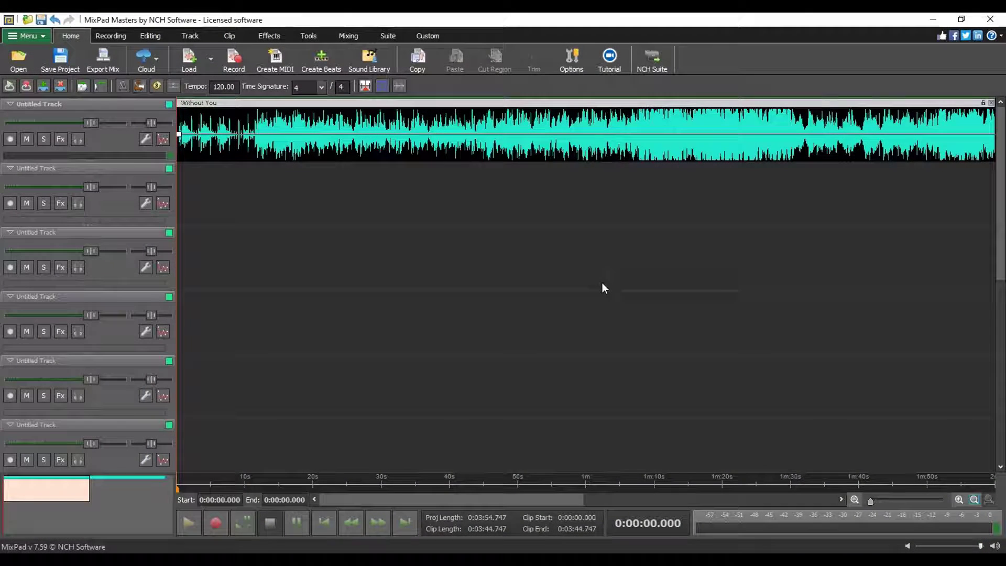
Register the VstPlugins folder as MixPad's VST path and rescan the plugins
click(583, 57)
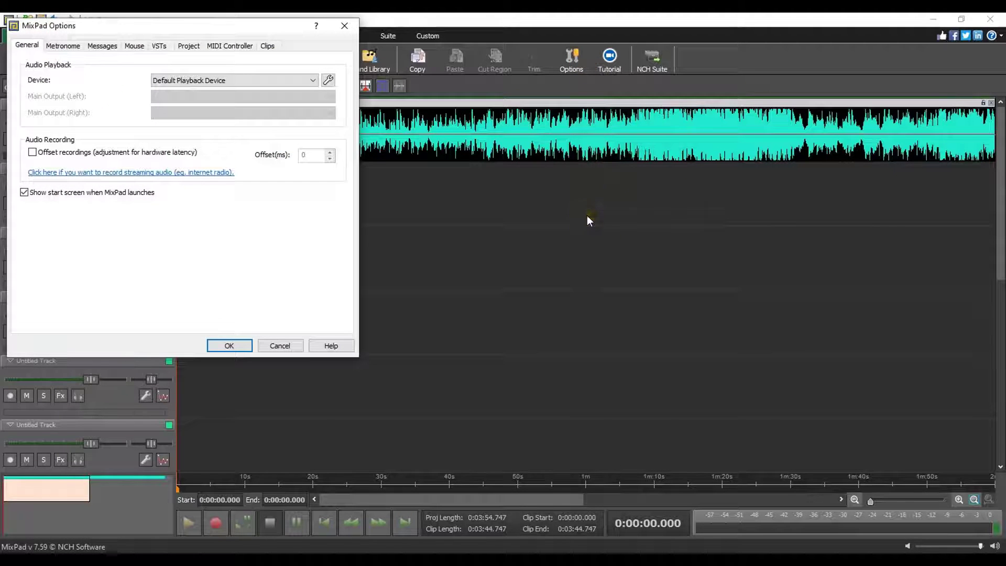
click(159, 46)
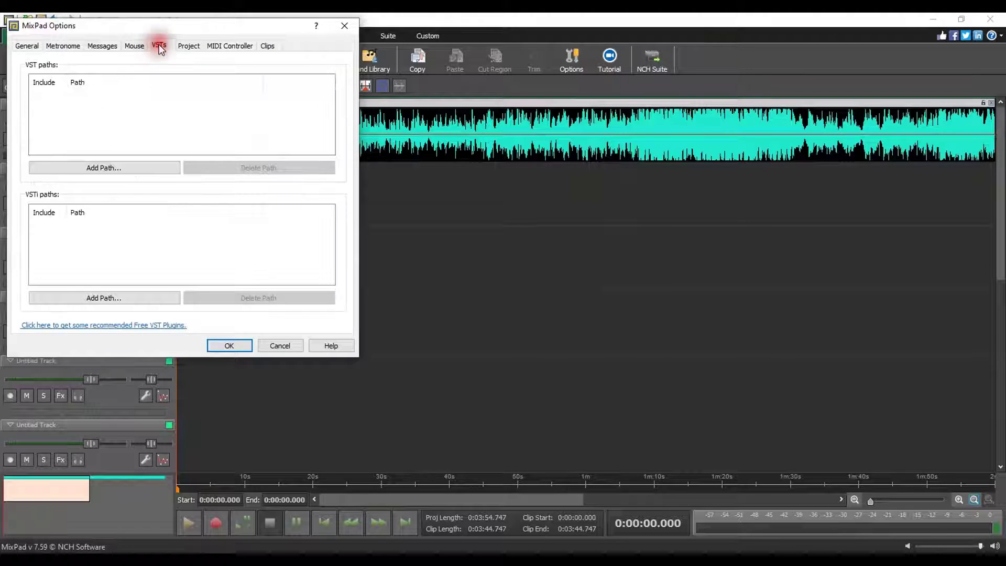
click(106, 167)
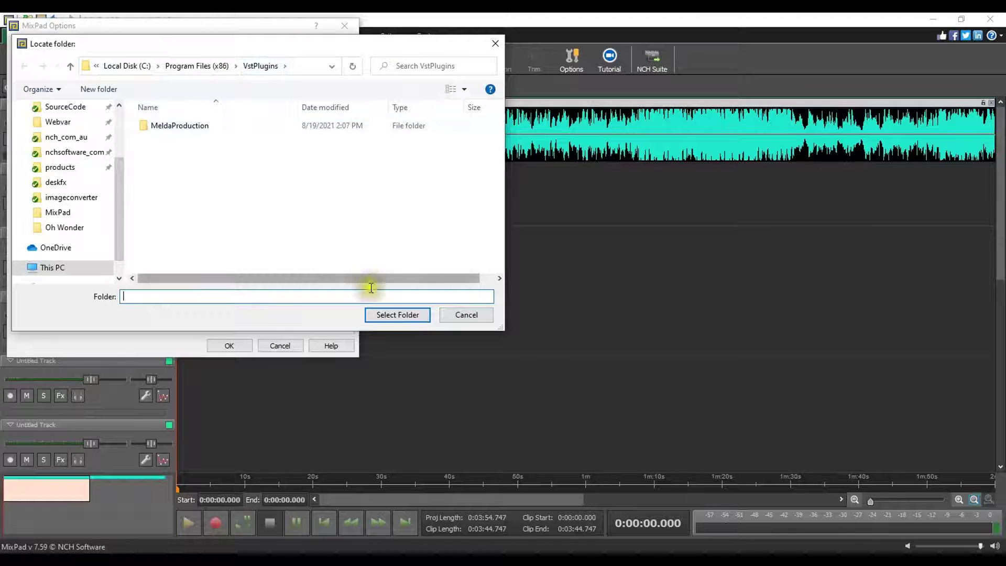
click(382, 316)
click(226, 346)
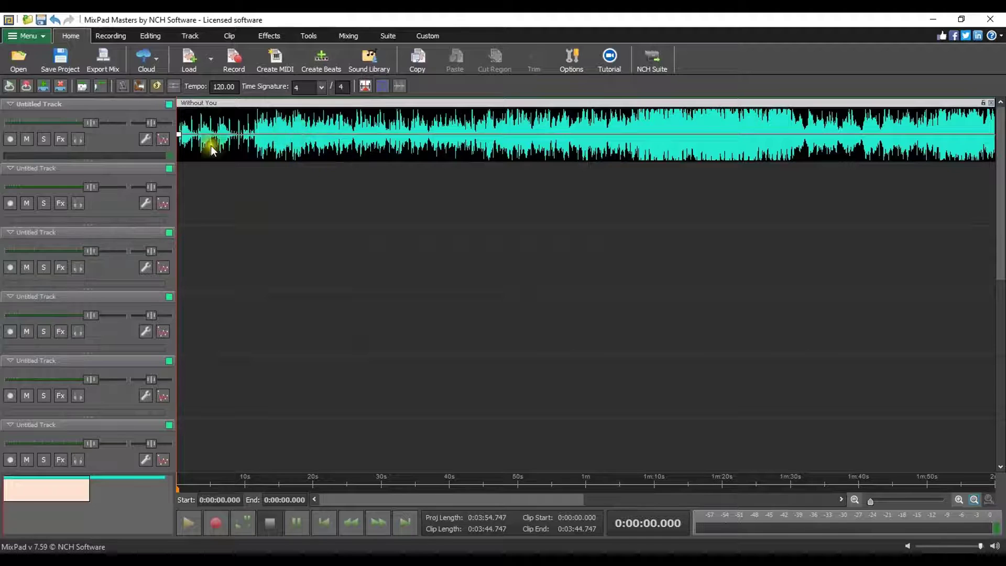
Add MAutoPitch from VST Effects to Track 1's effects chain
click(62, 138)
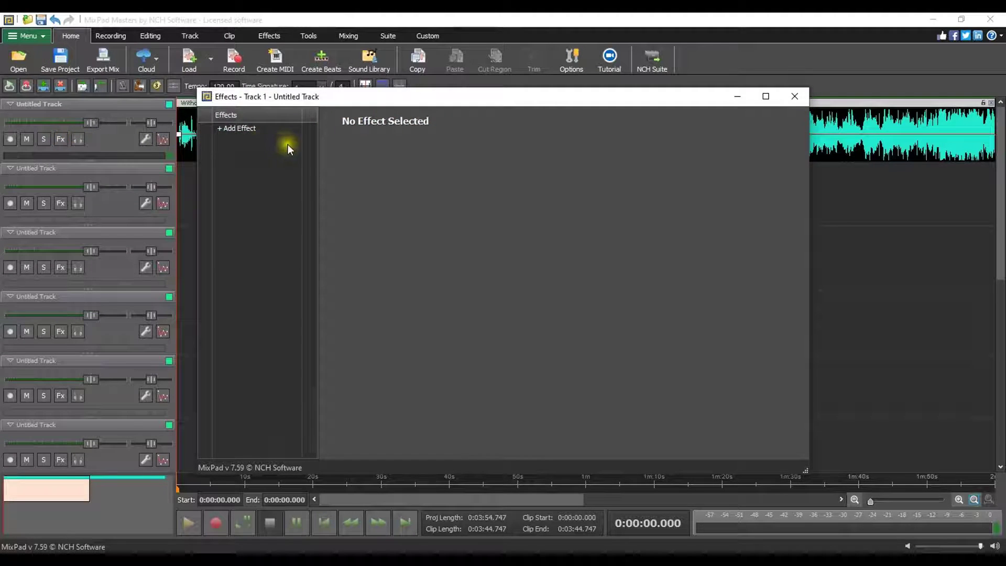
click(225, 128)
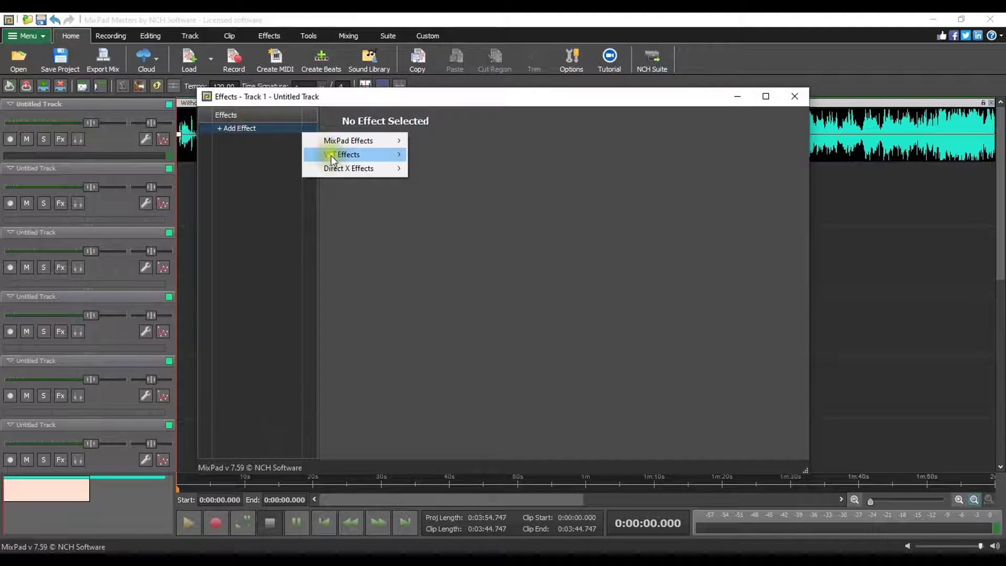
mouse_move(332, 154)
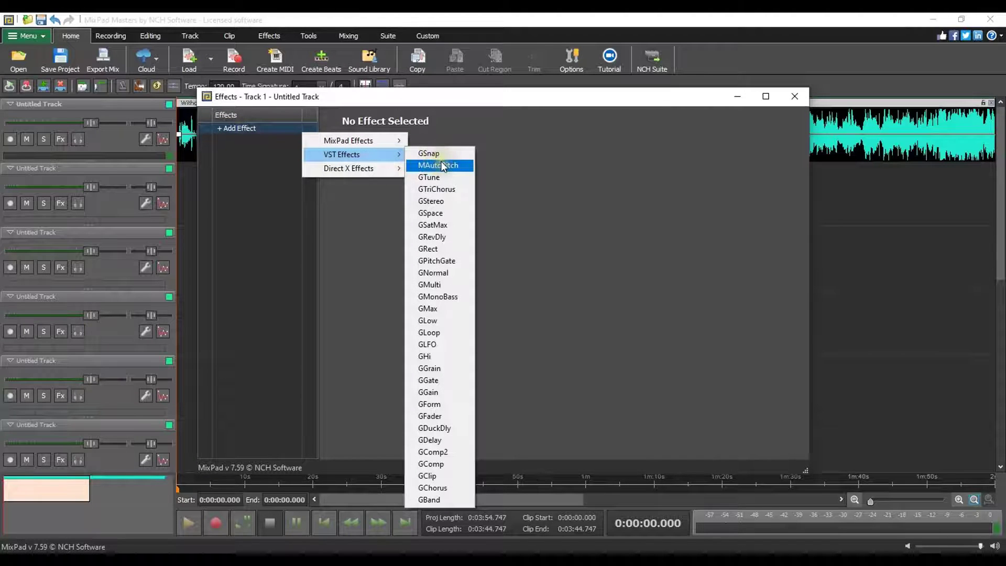
click(457, 165)
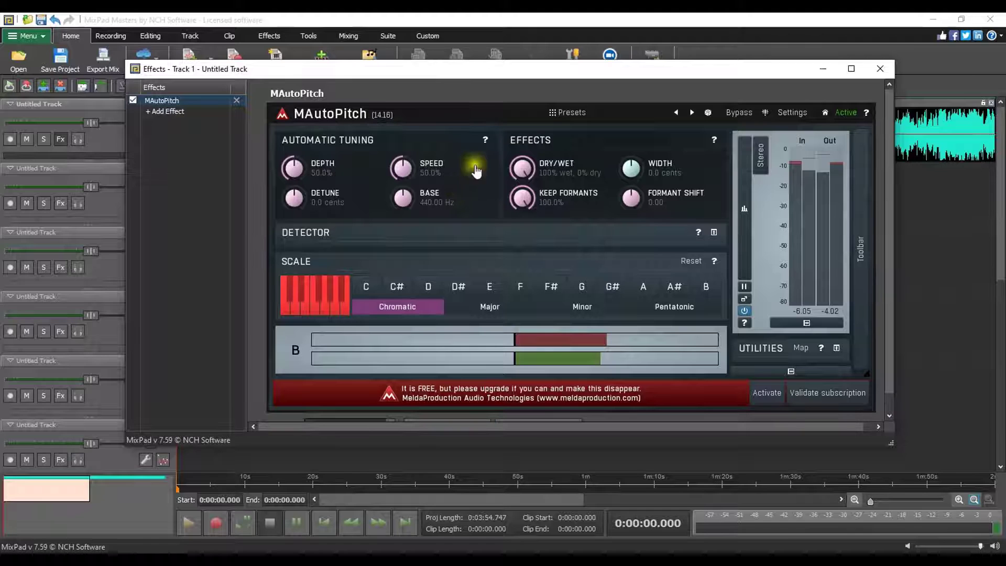
Drag MAutoPitch's BASE knob down to about 432 Hz
click(343, 208)
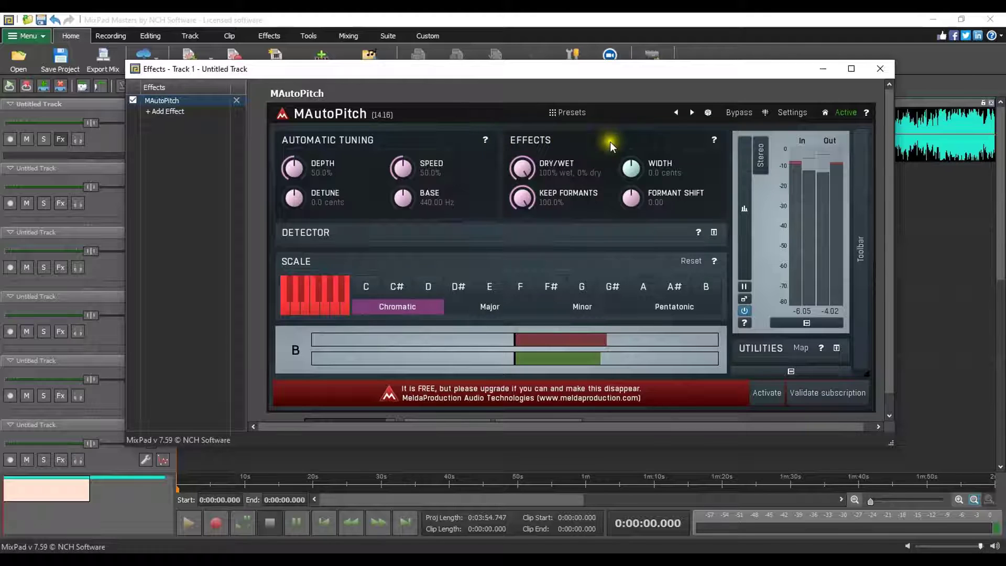
click(637, 158)
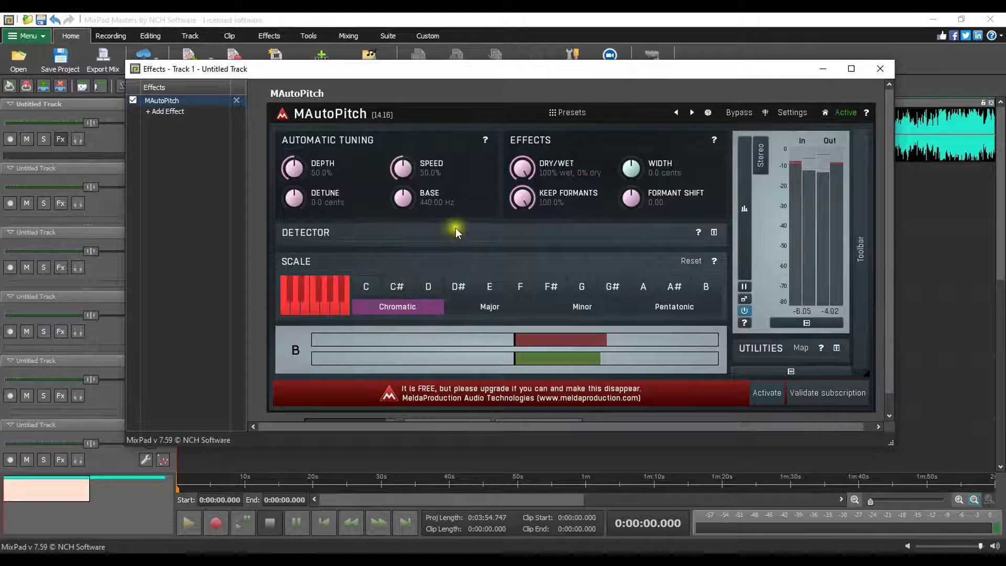
drag(429, 216, 429, 218)
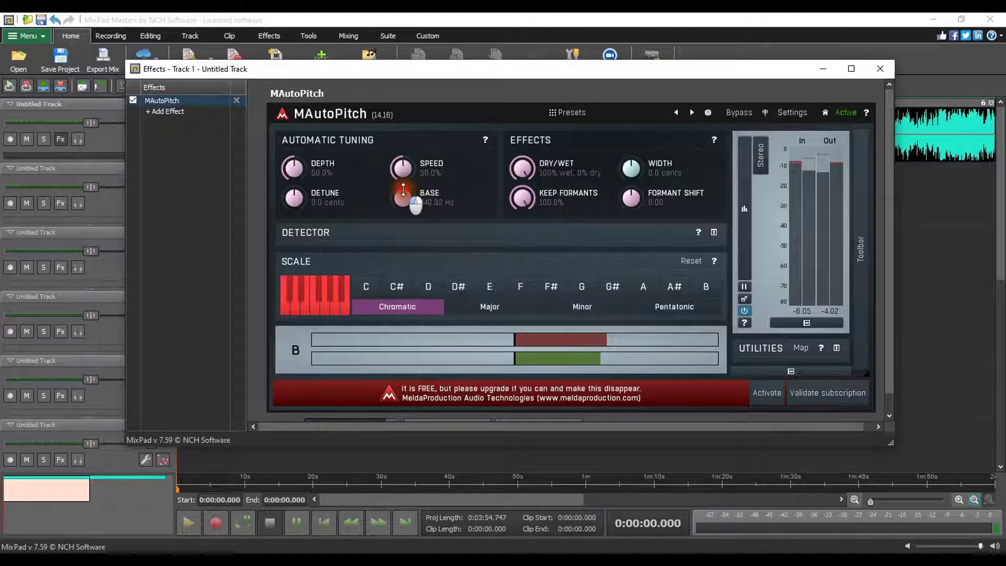
drag(404, 189, 402, 169)
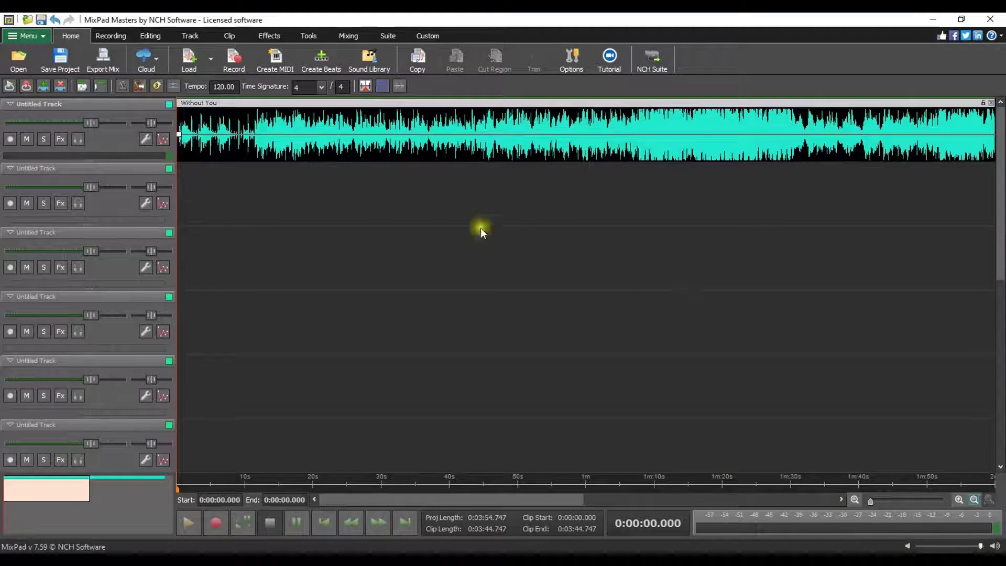
Add GSnap from VST Effects to Track 1's effects chain
click(60, 139)
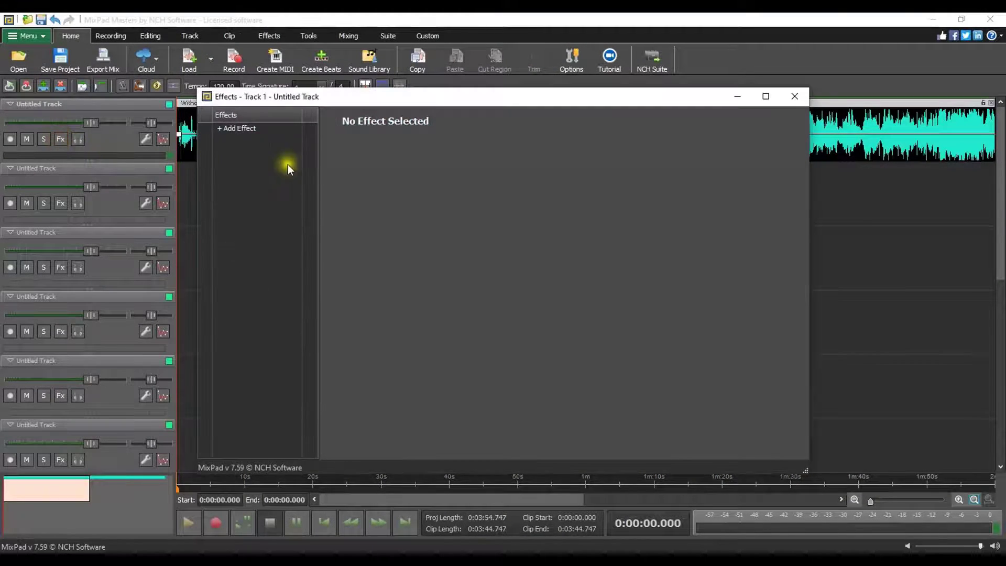
click(227, 130)
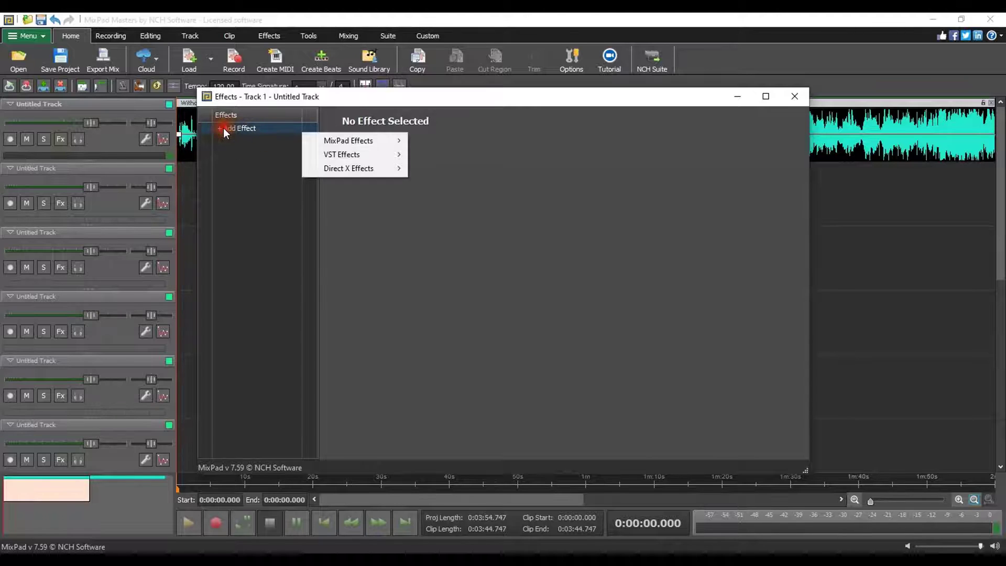
mouse_move(347, 154)
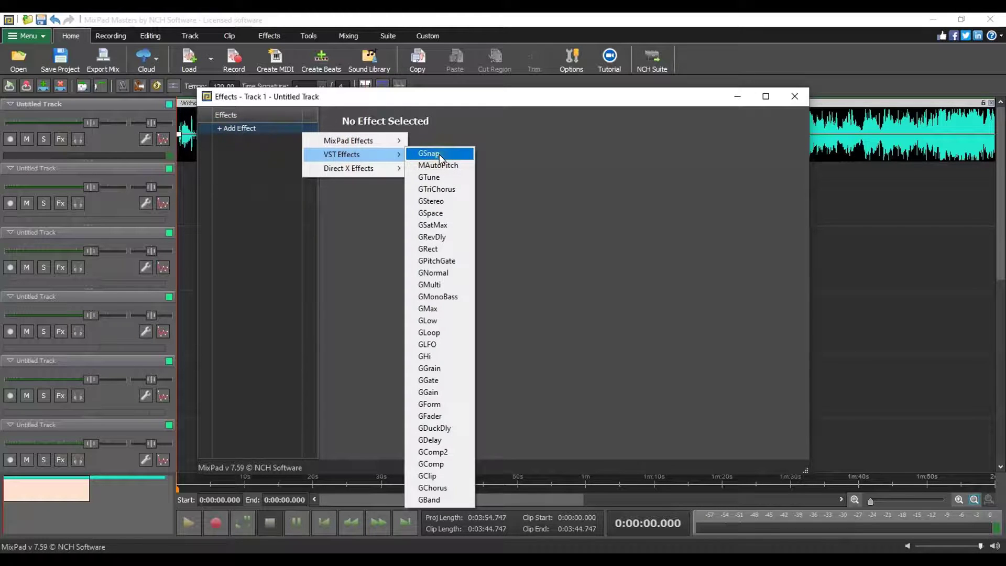
click(435, 154)
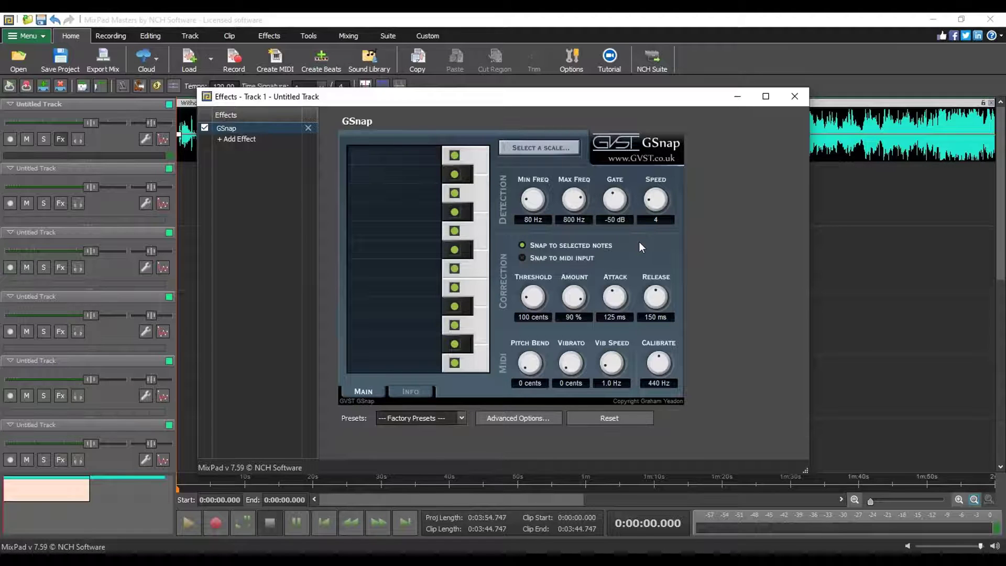
Set GSnap's Min Freq to 54 Hz, Max Freq to 891 Hz and Speed to 7
click(657, 202)
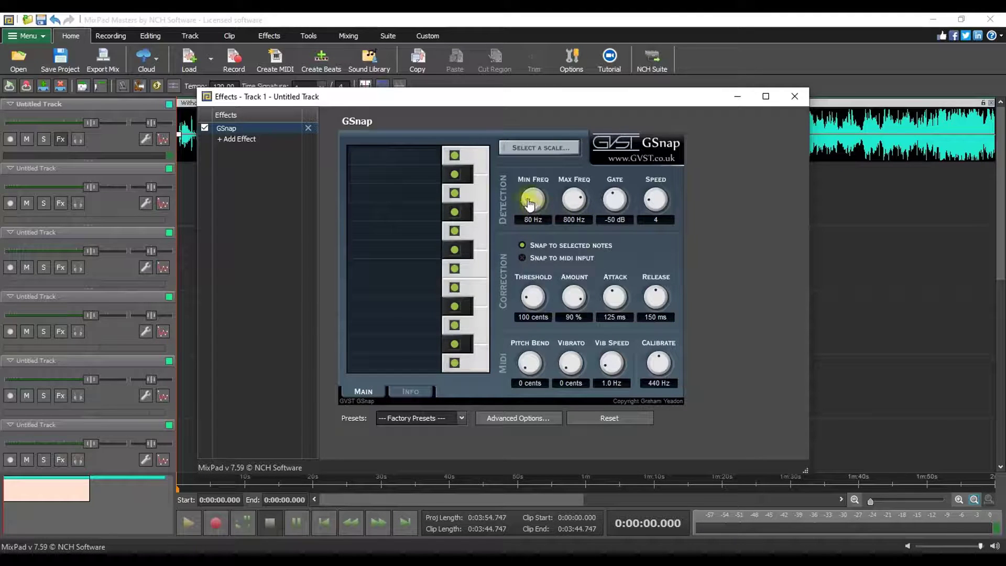
scroll(530, 203, down, 3)
scroll(576, 202, up, 3)
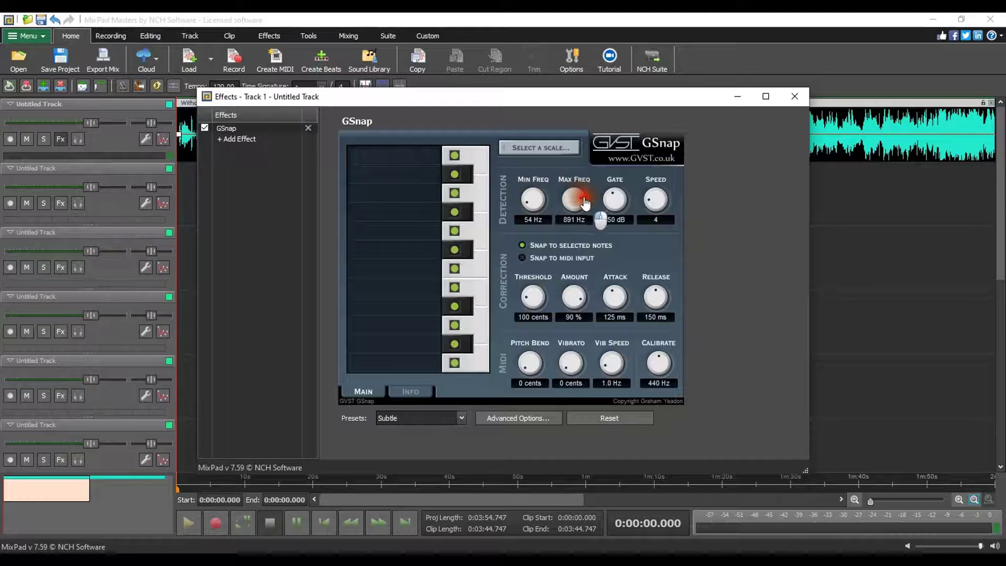
scroll(650, 200, up, 2)
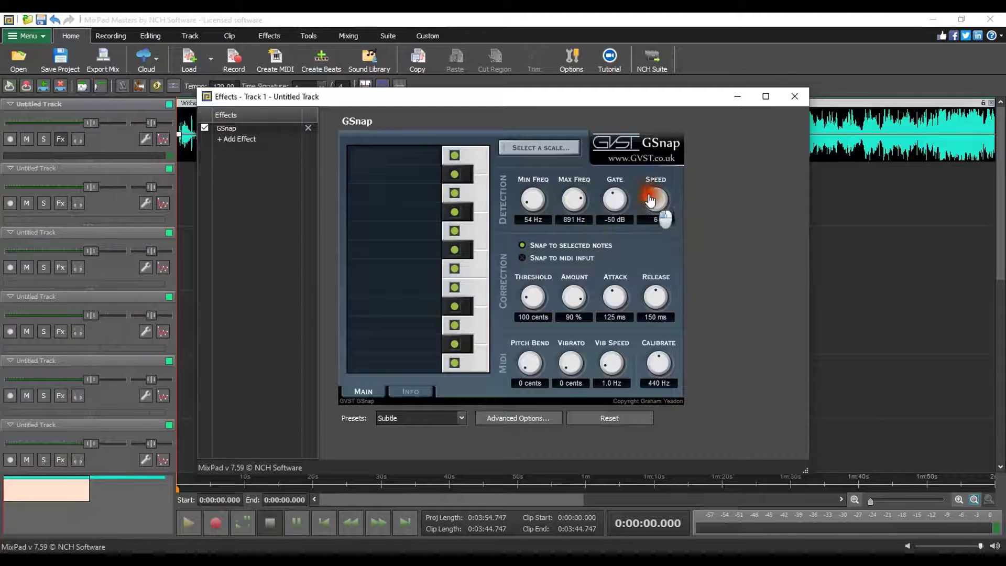
scroll(650, 201, up, 1)
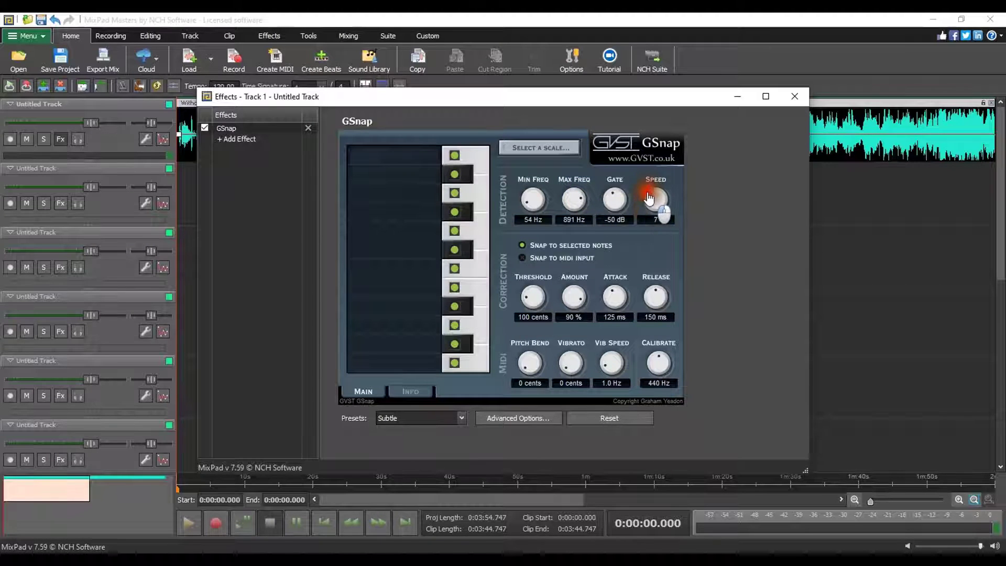